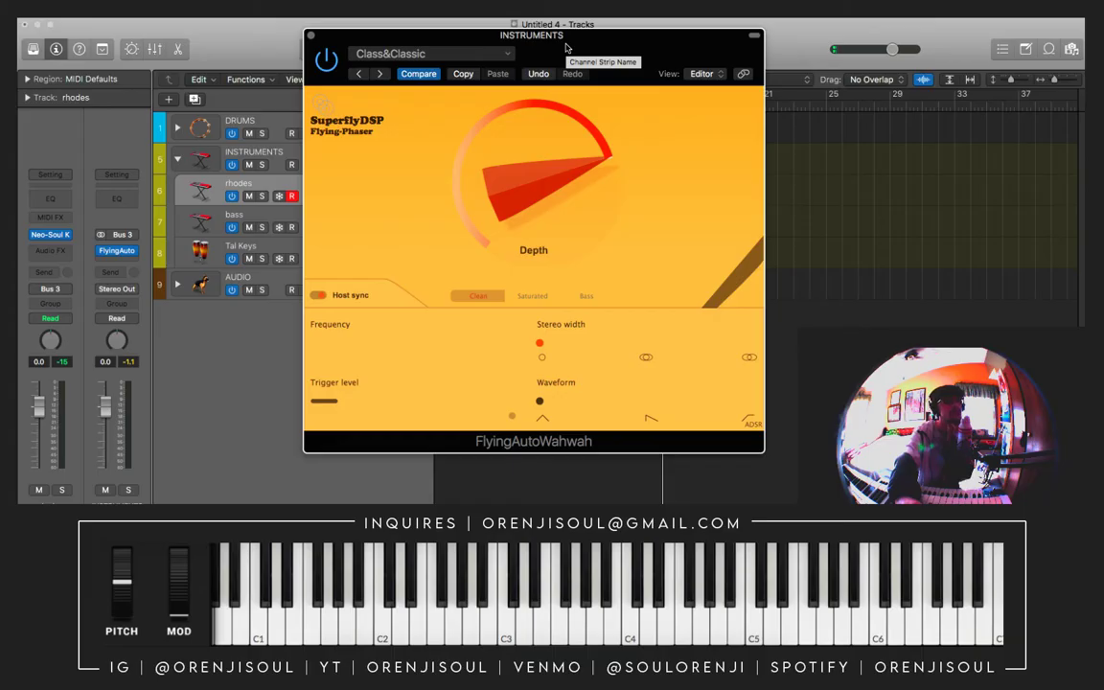
left_click_drag(566, 47, 563, 70)
left_click(437, 78)
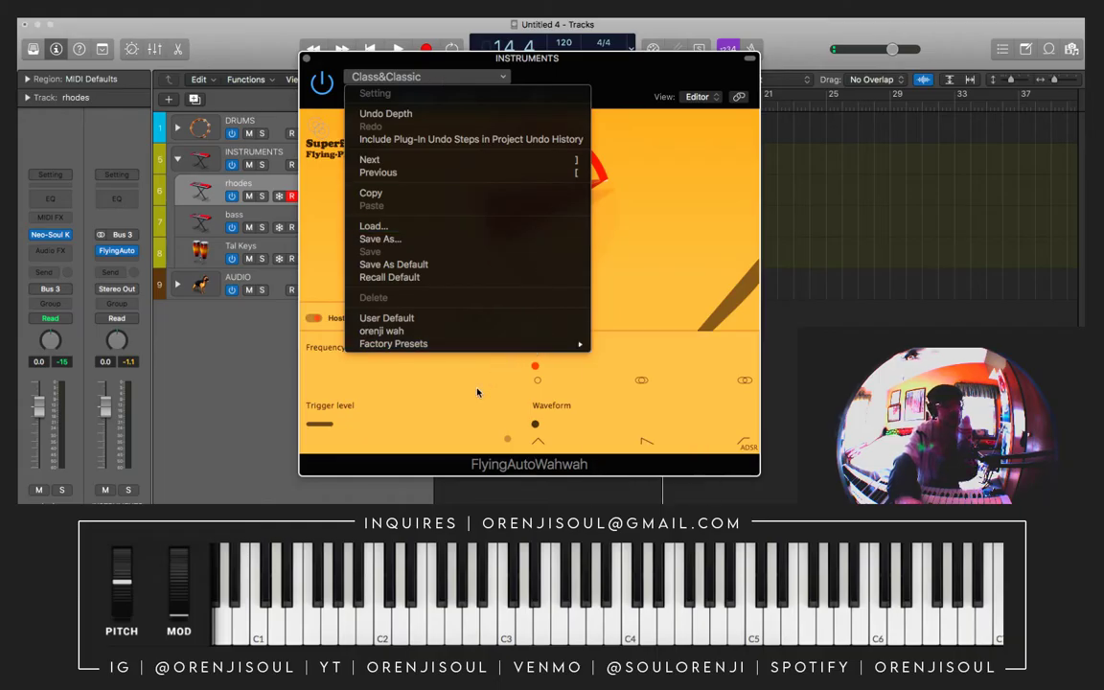
left_click(431, 355)
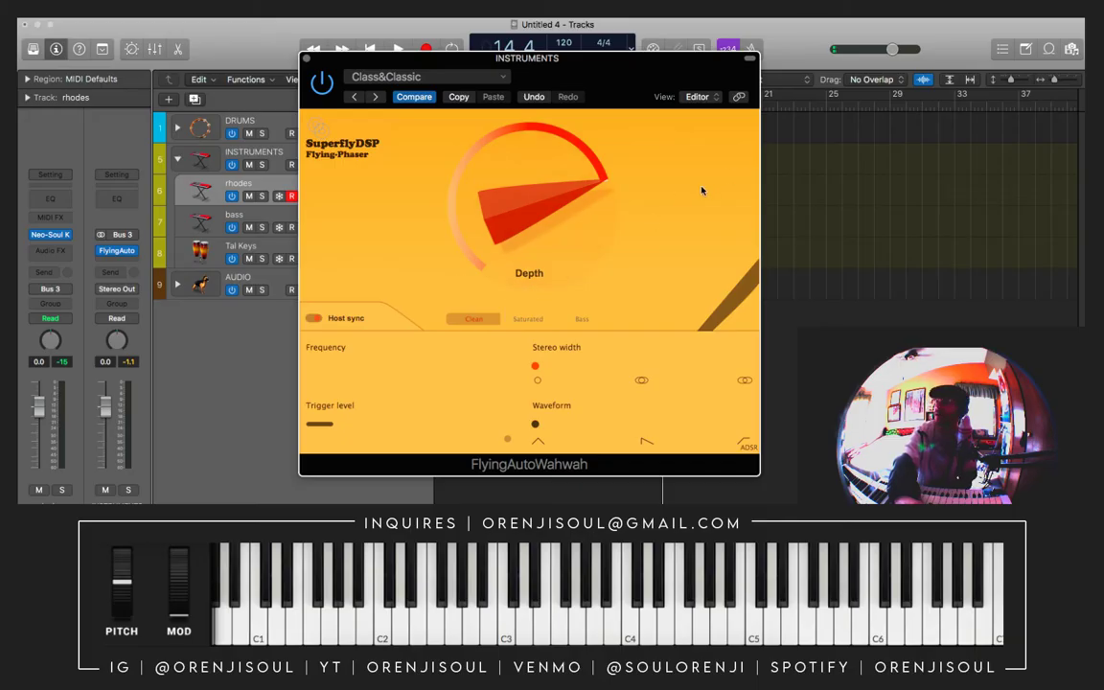
mouse_move(587, 214)
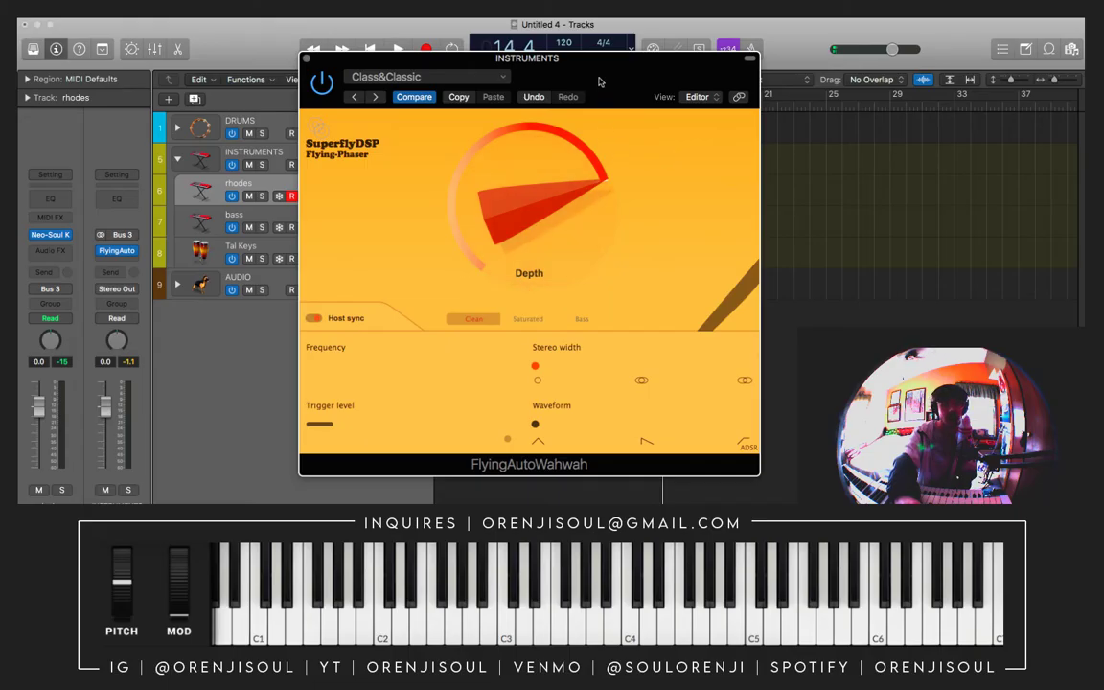
left_click_drag(575, 67, 556, 82)
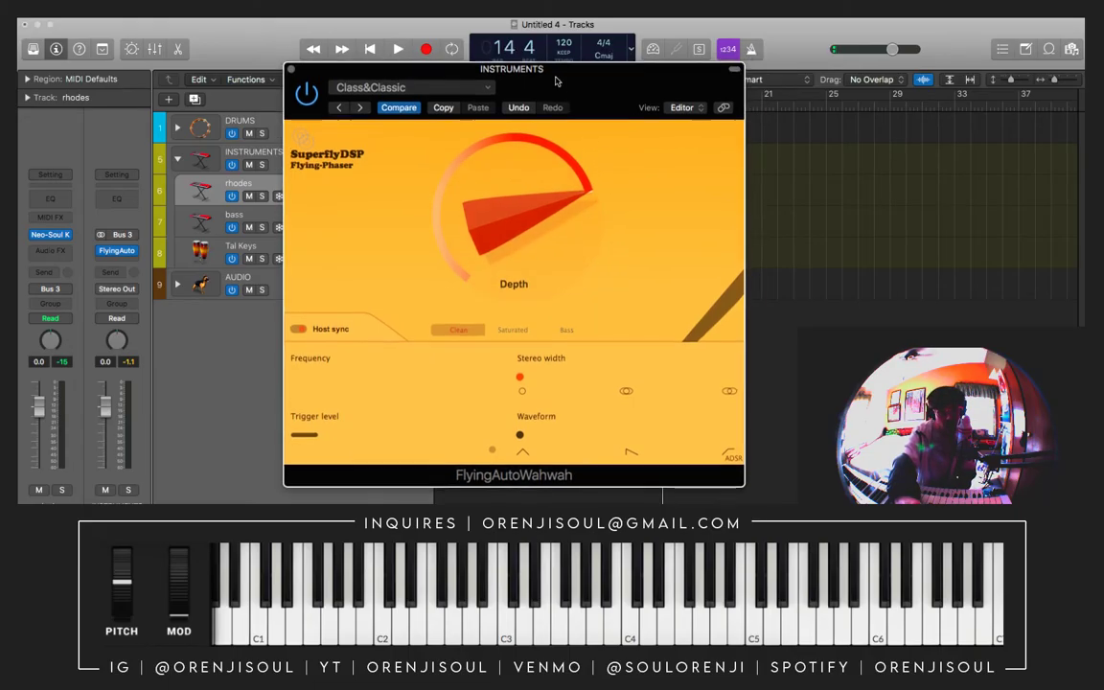
- Try the Saturated and Bass modes of the auto-wah, finishing back on Clean
left_click(510, 331)
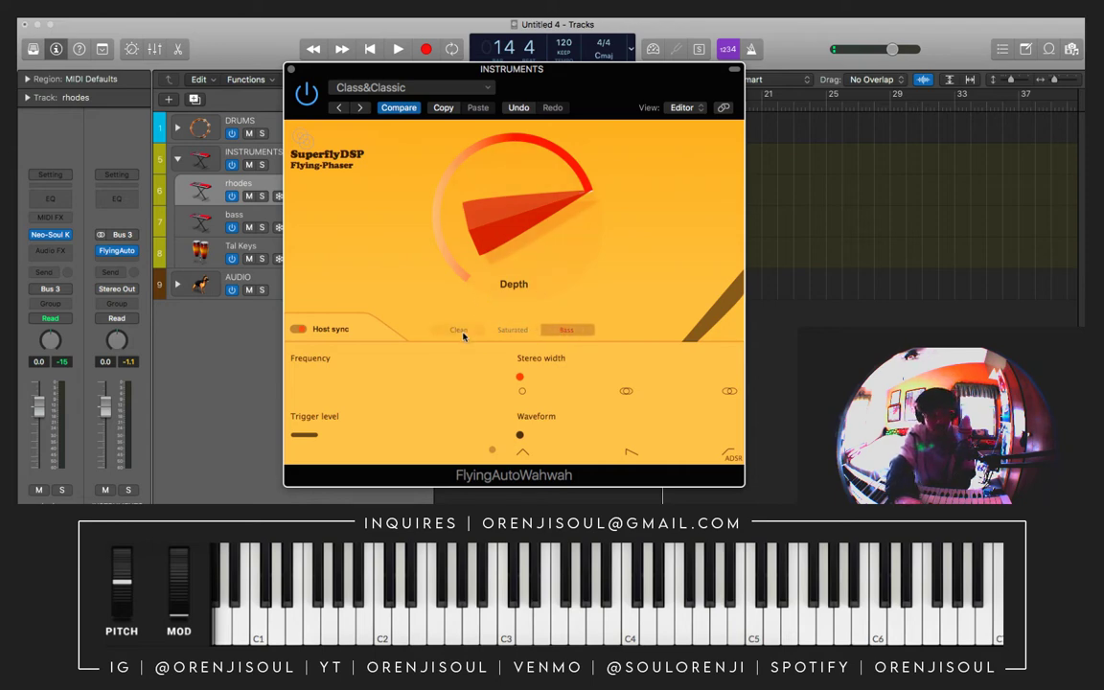
left_click(460, 330)
left_click(510, 330)
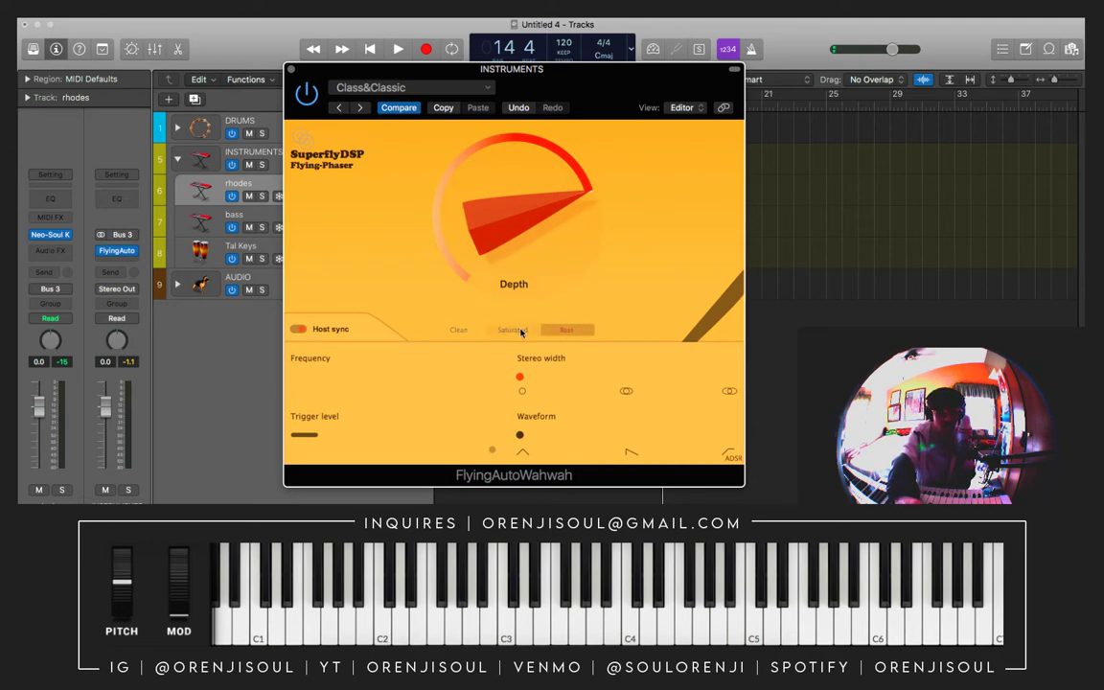
left_click(464, 331)
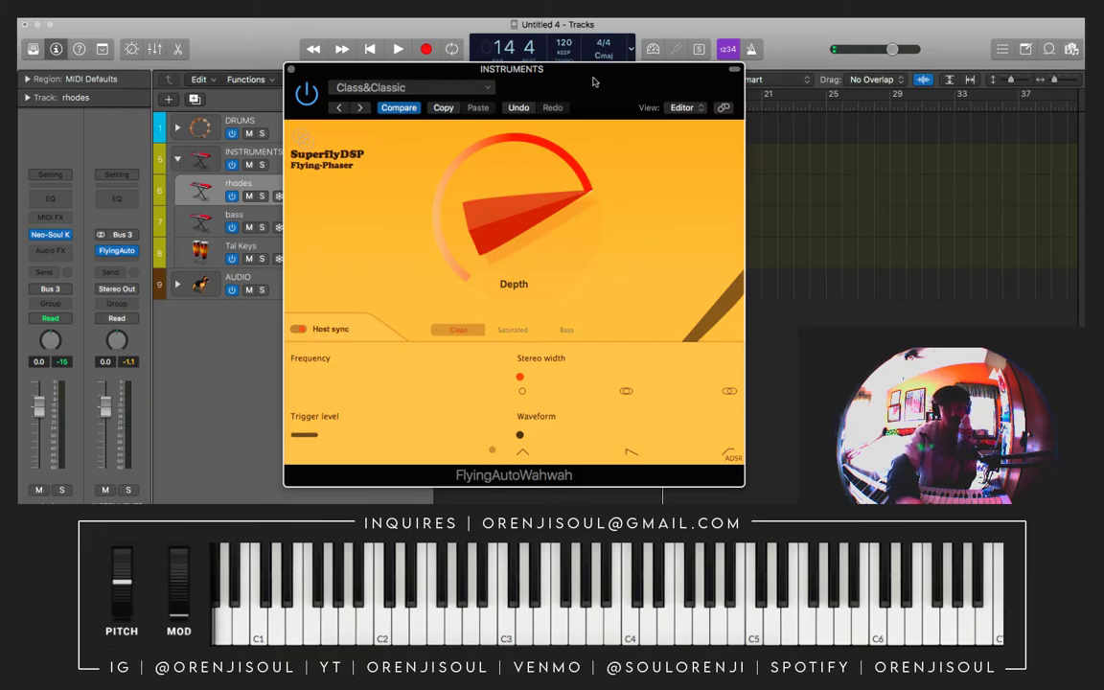
- Try the auto-wah's Depth at its maximum and at its minimum
left_click_drag(593, 82, 594, 89)
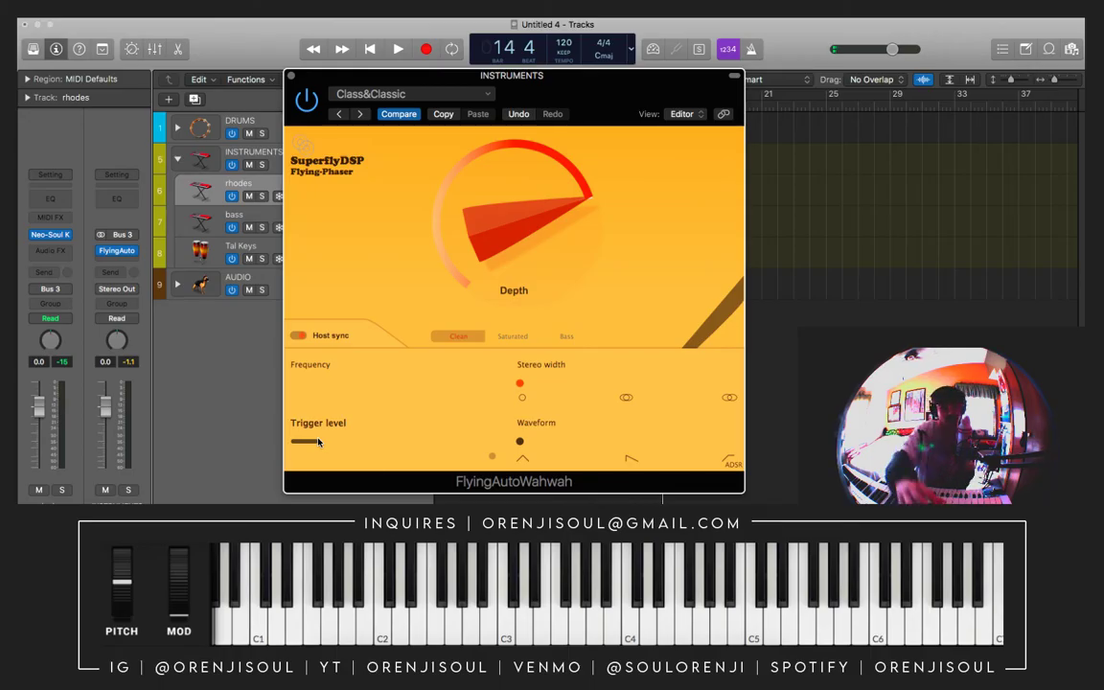
mouse_move(299, 383)
left_mouse_down()
mouse_move(393, 384)
mouse_move(290, 390)
left_mouse_up()
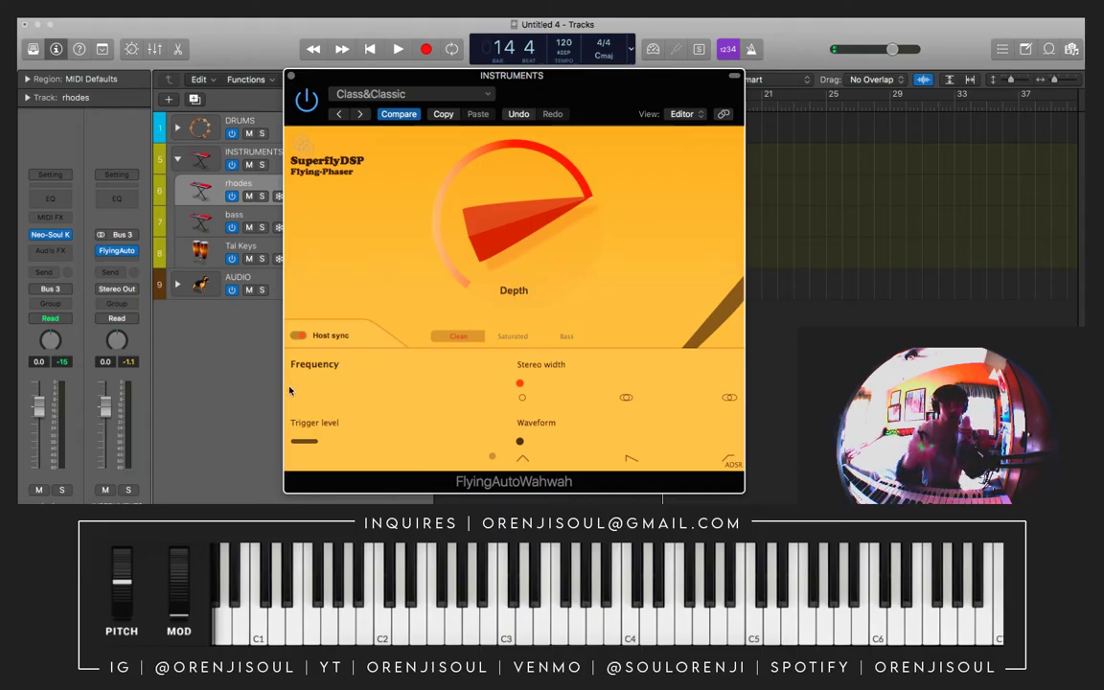
mouse_move(518, 242)
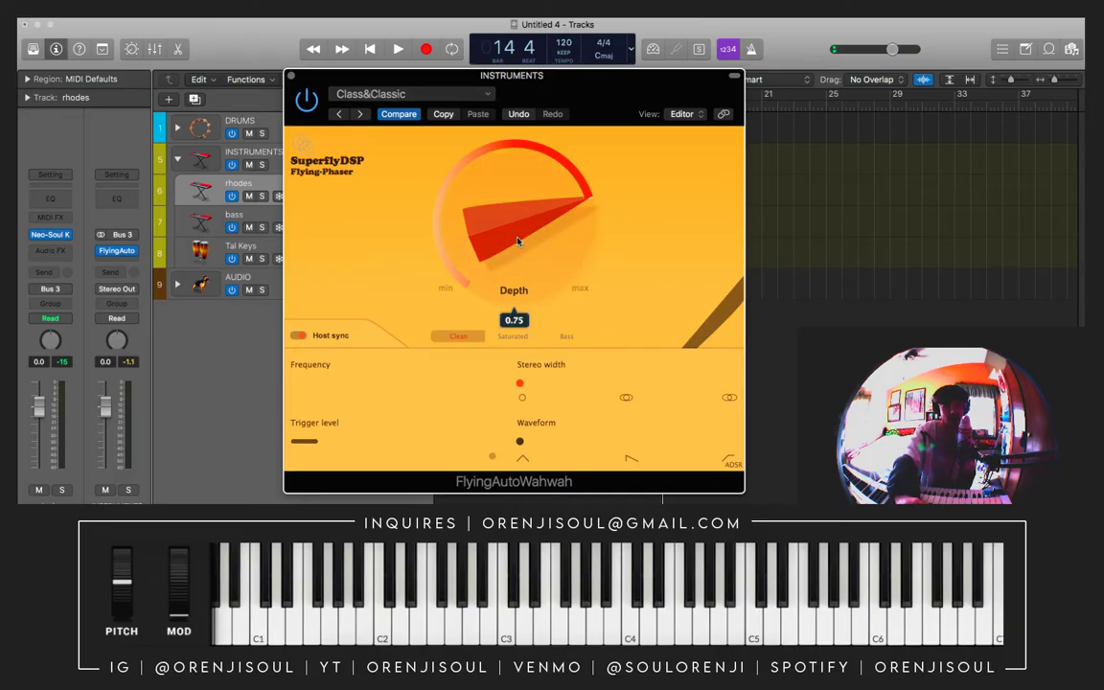
scroll(520, 236, "up", 5)
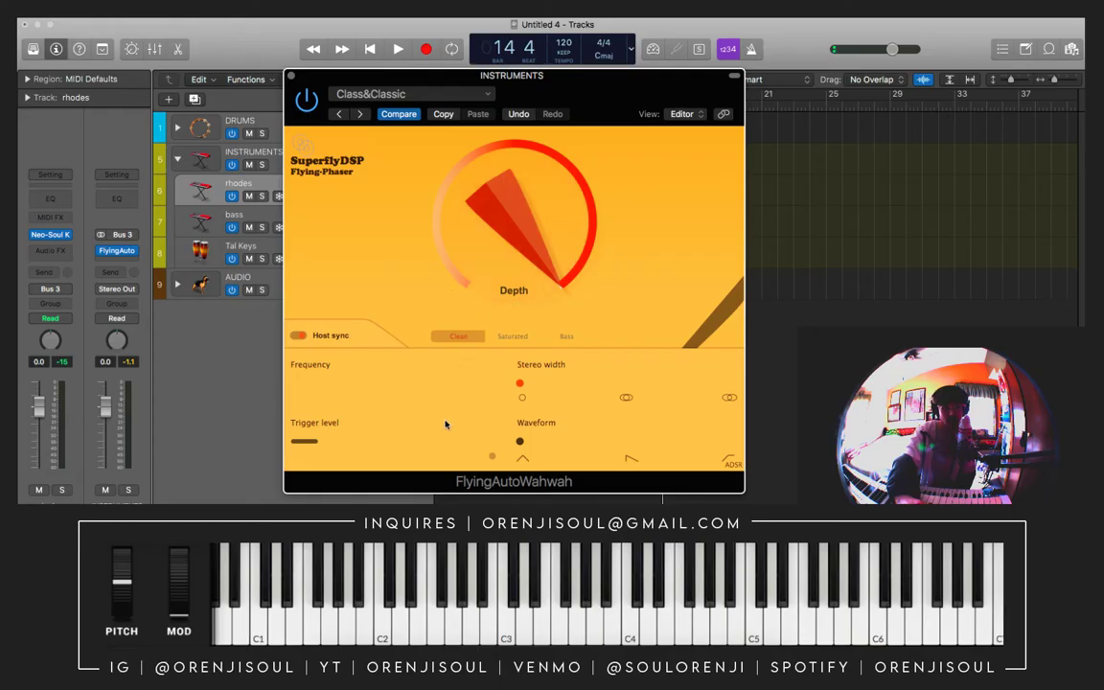
left_click_drag(450, 197, 396, 410)
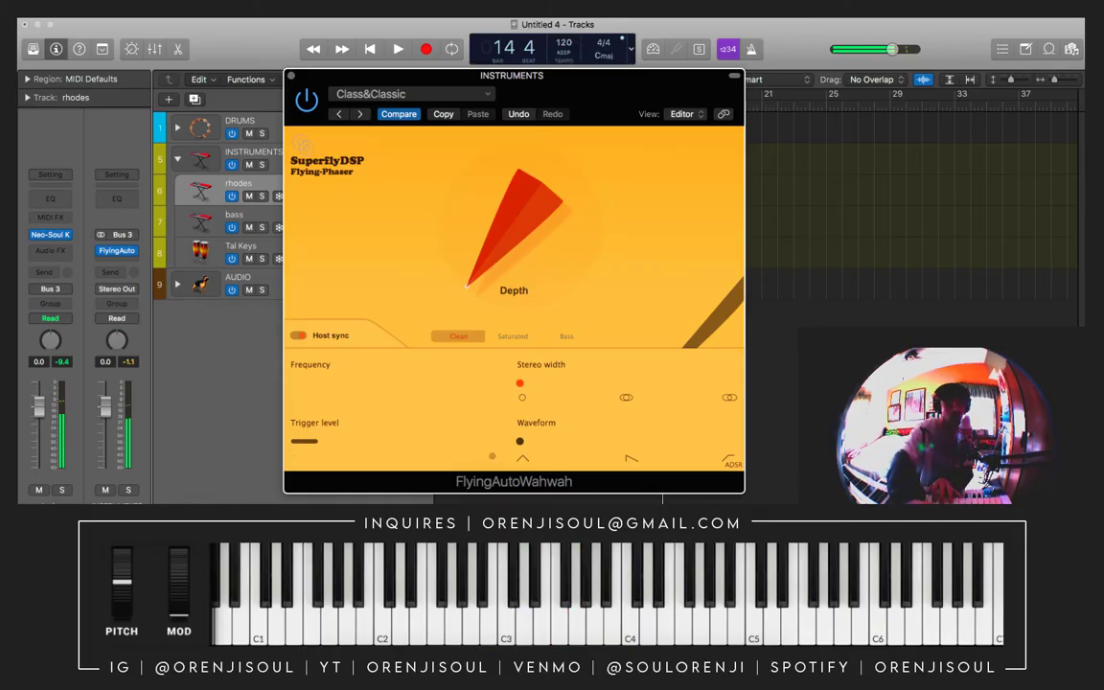
- Load the factory preset LaidBack in the auto-wah plug-in
left_click(385, 92)
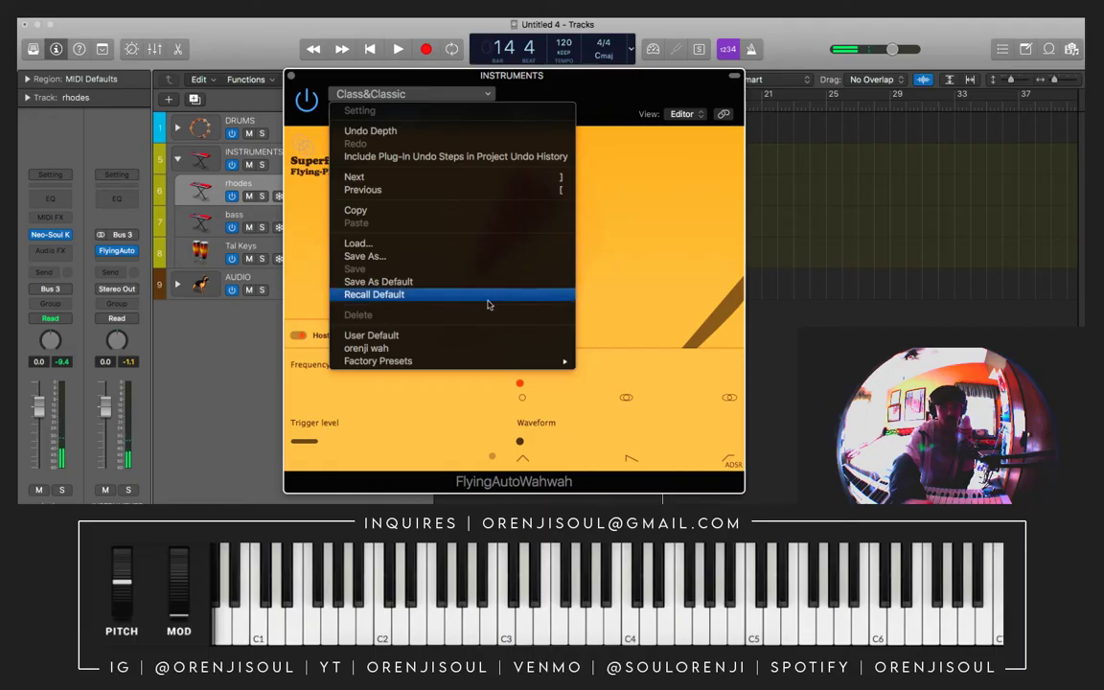
mouse_move(505, 365)
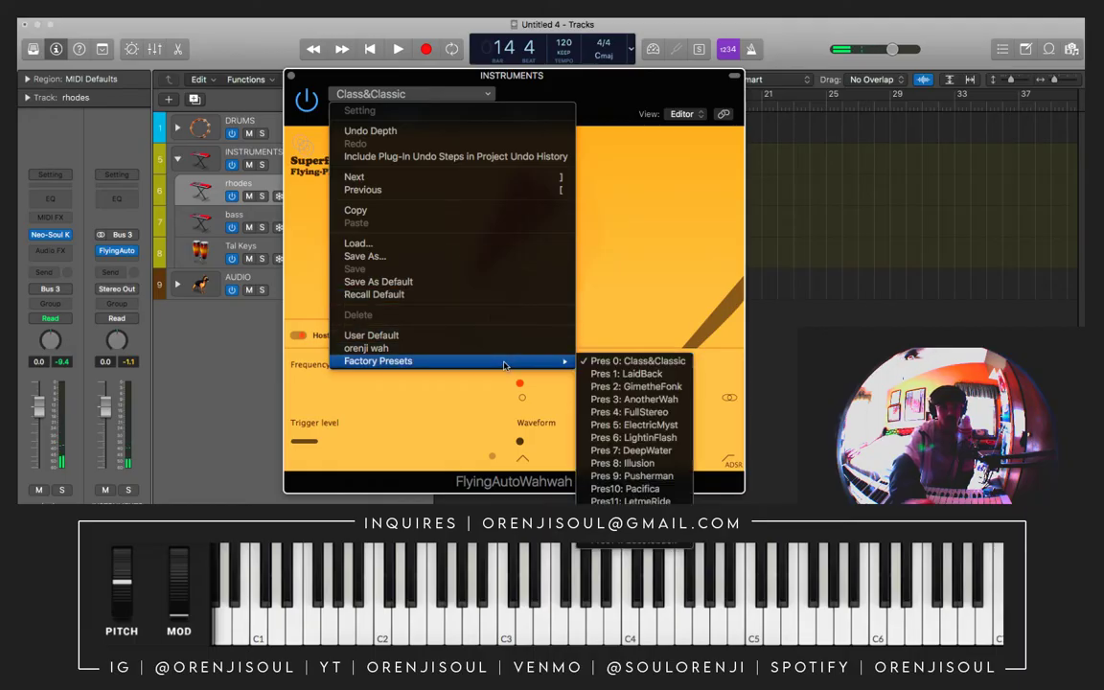
left_click(625, 373)
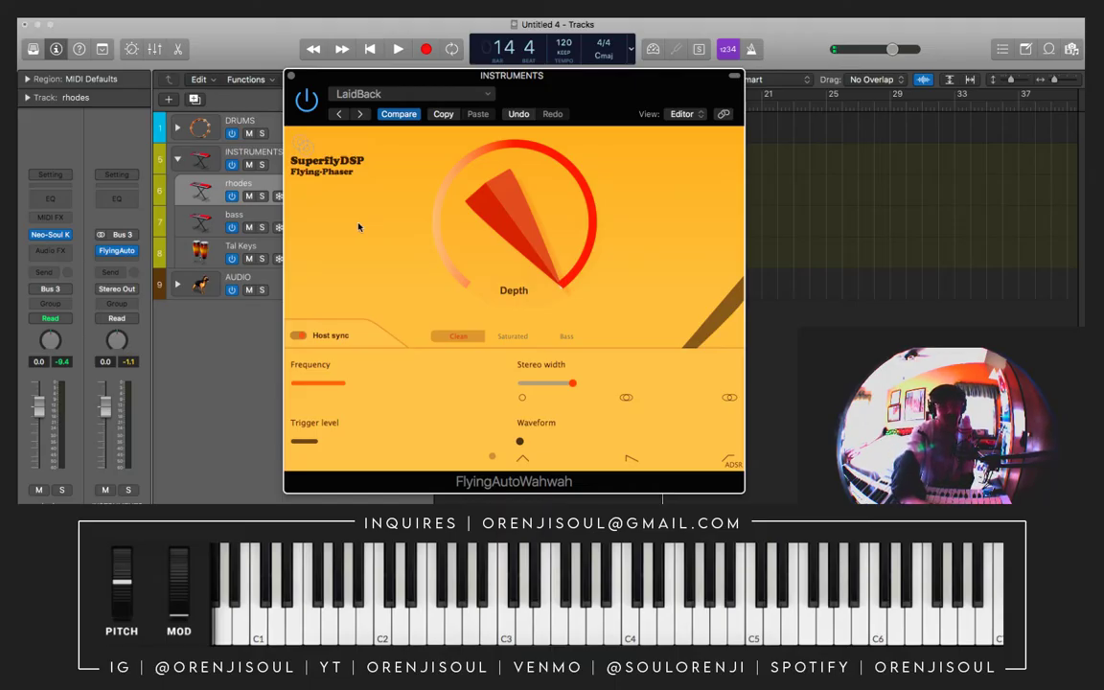
- Load the factory preset GimetheFonk in the auto-wah plug-in
left_click(343, 93)
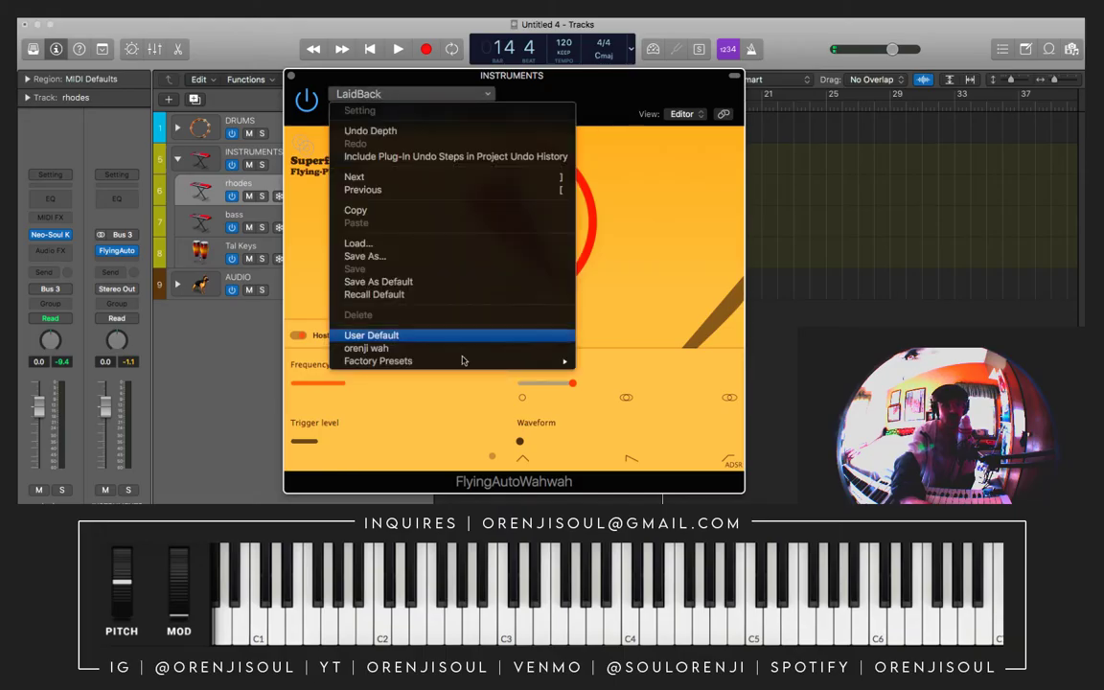
mouse_move(484, 360)
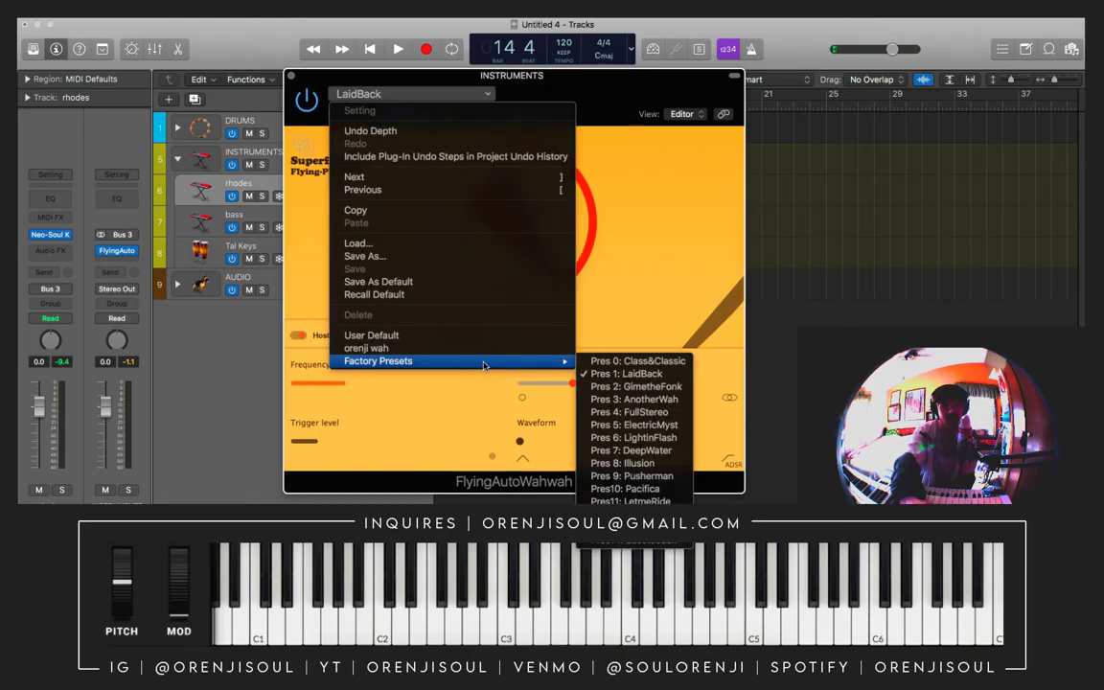
left_click(671, 387)
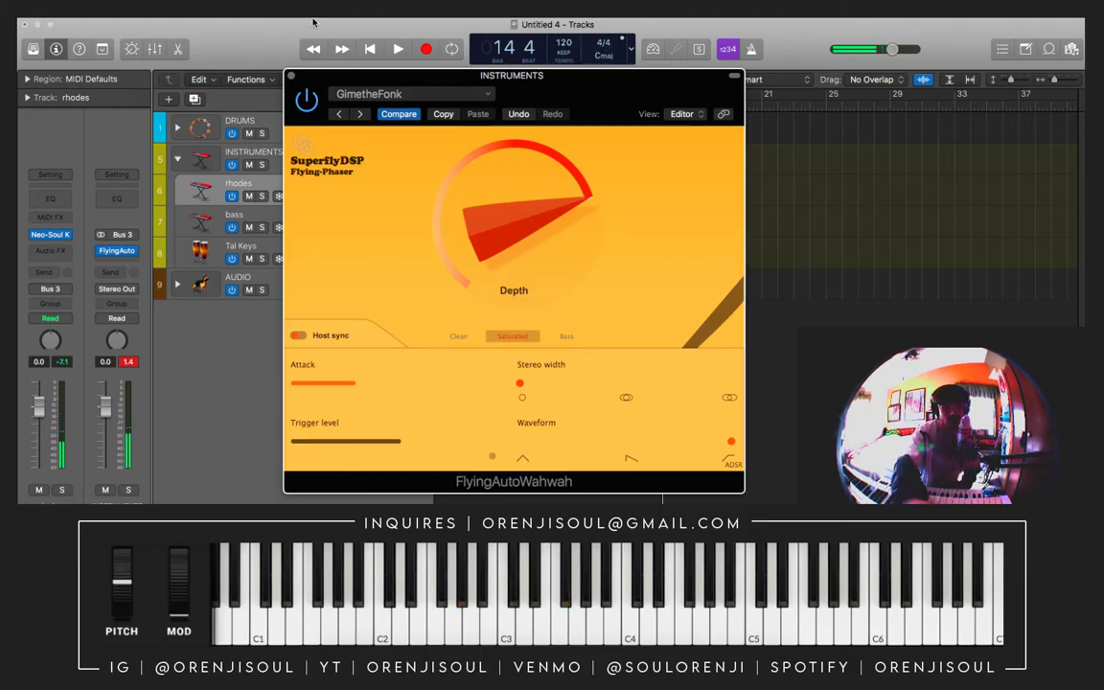
- Advance one by one through the auto-wah presets AnotherWah, FullStereo, ElectricMyst and LightinFlash to audition each
left_click(360, 115)
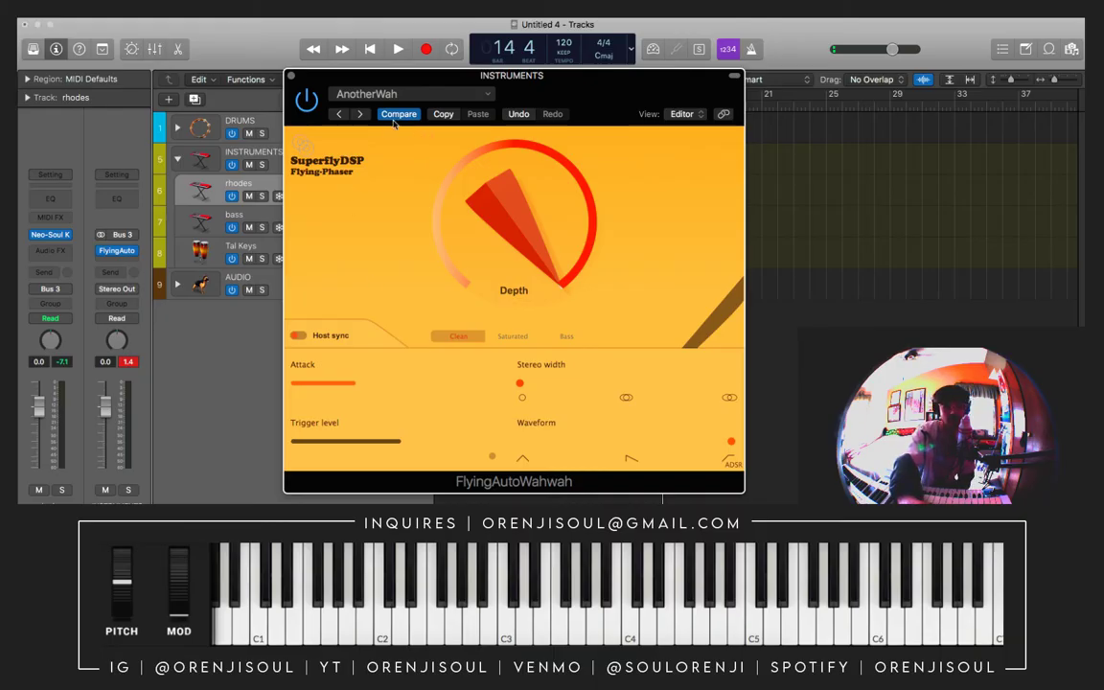
left_click(359, 115)
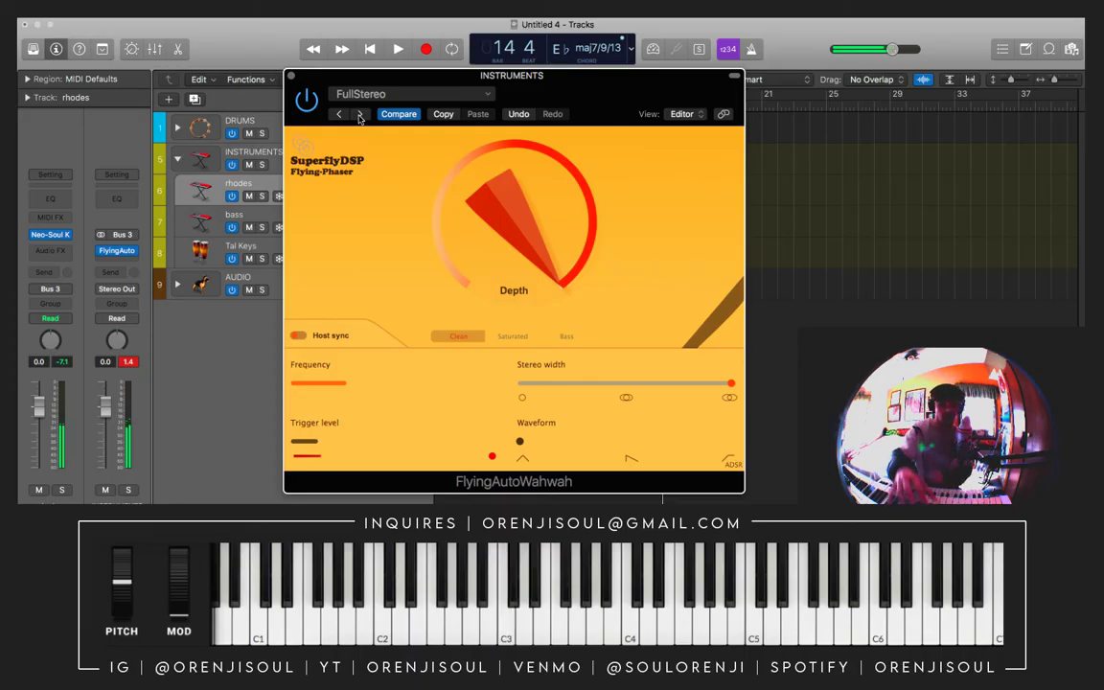
left_click(359, 114)
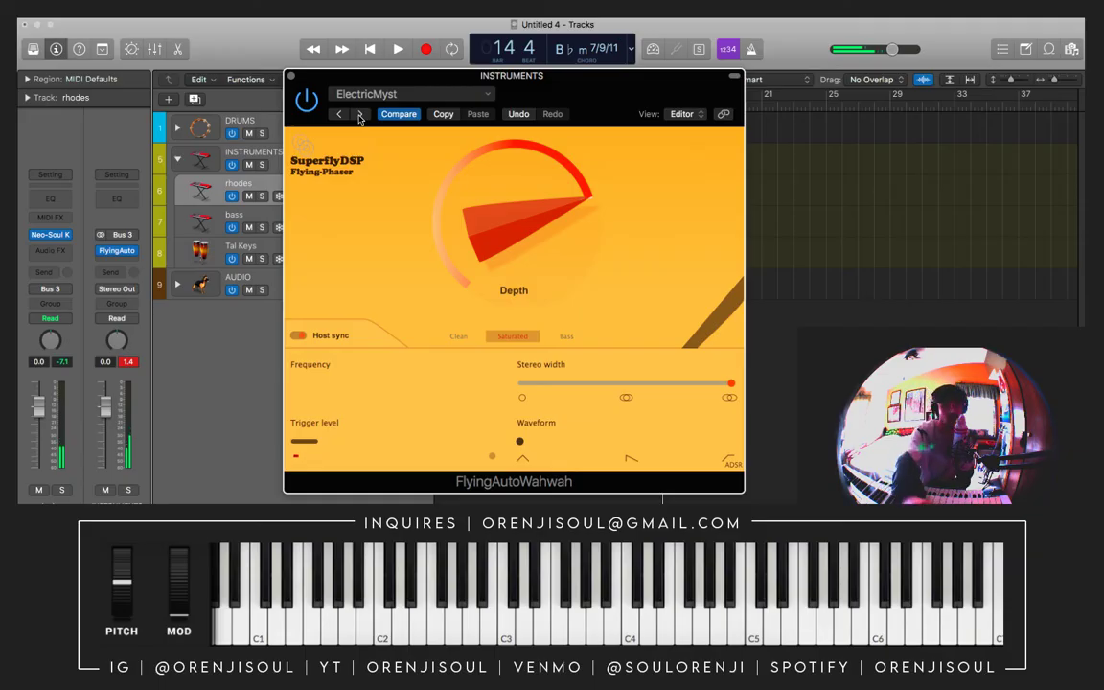
left_click(360, 115)
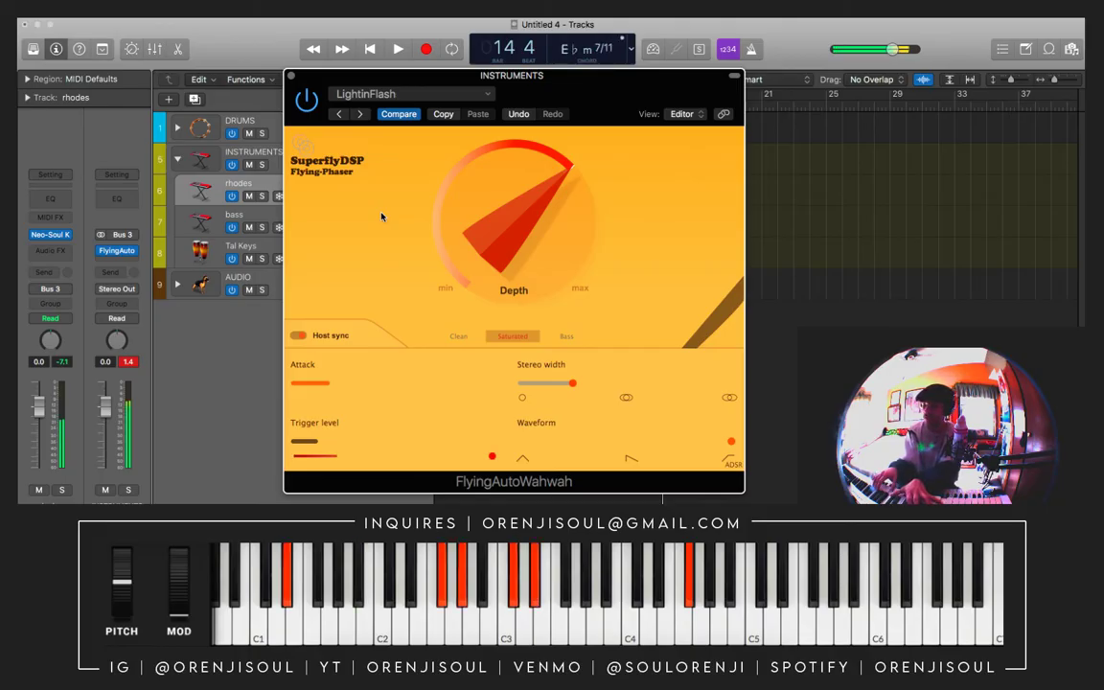
- Advance one by one through the auto-wah presets DeepWater, Illusion, Pusherman and Pacifica to audition each
left_click(356, 114)
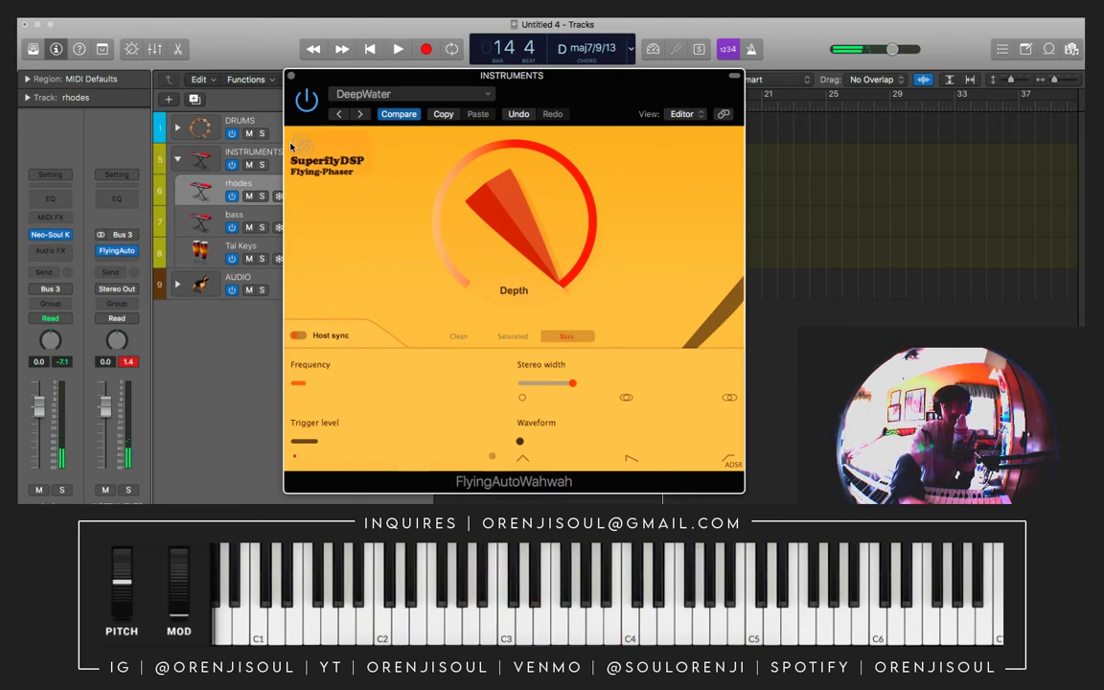
left_click(362, 114)
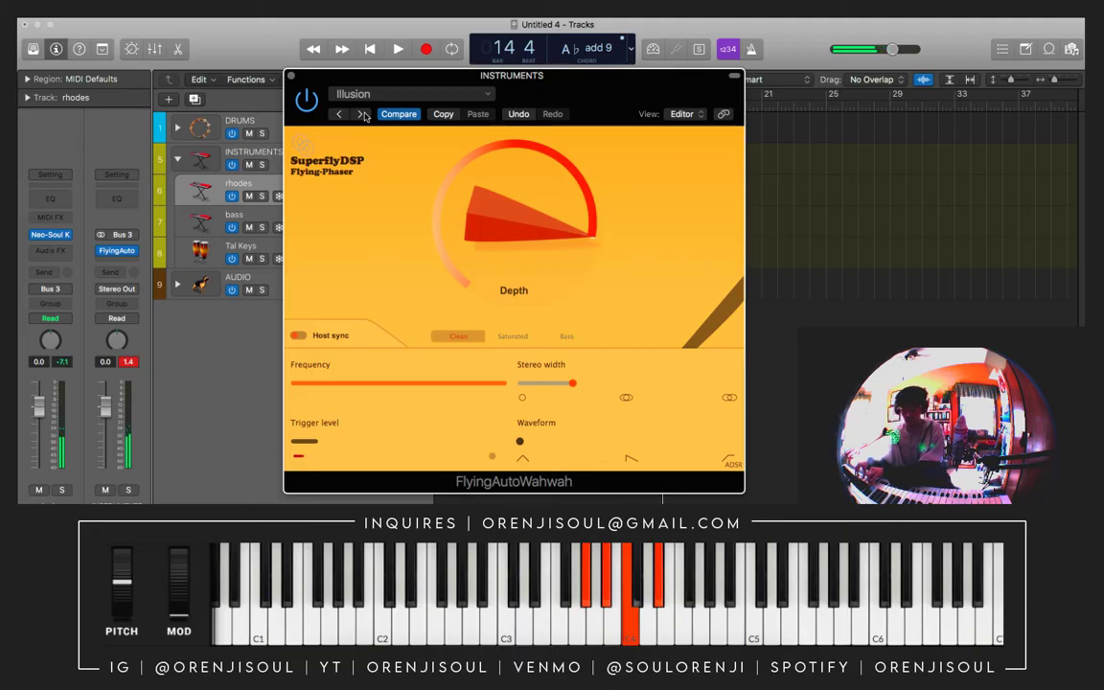
left_click(362, 114)
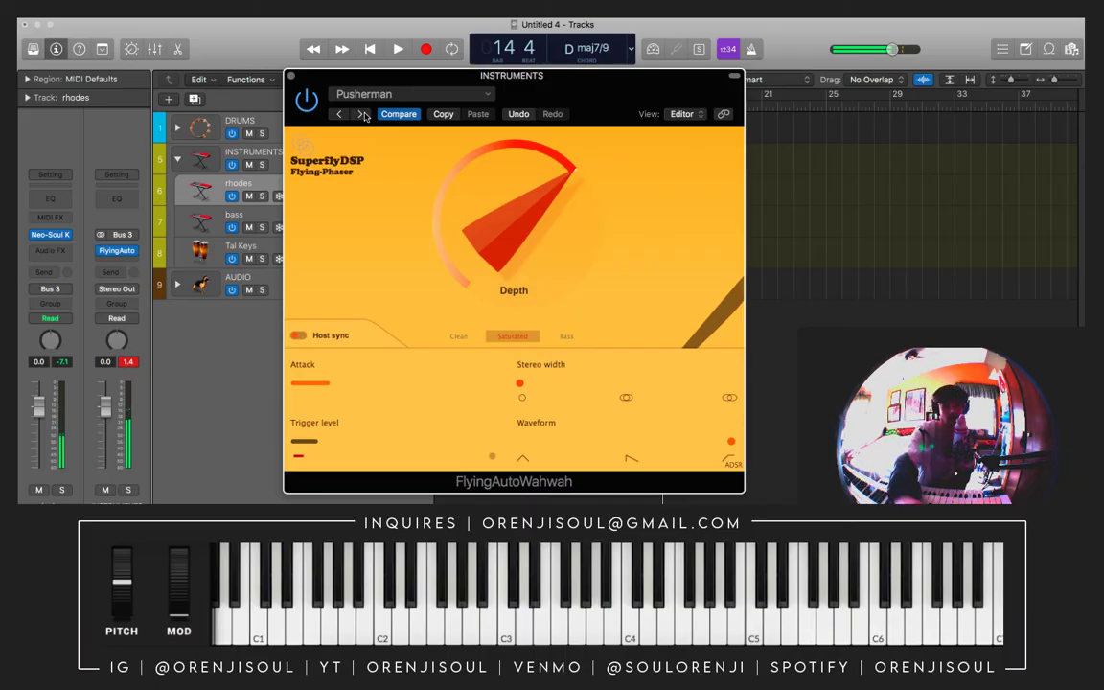
left_click(361, 114)
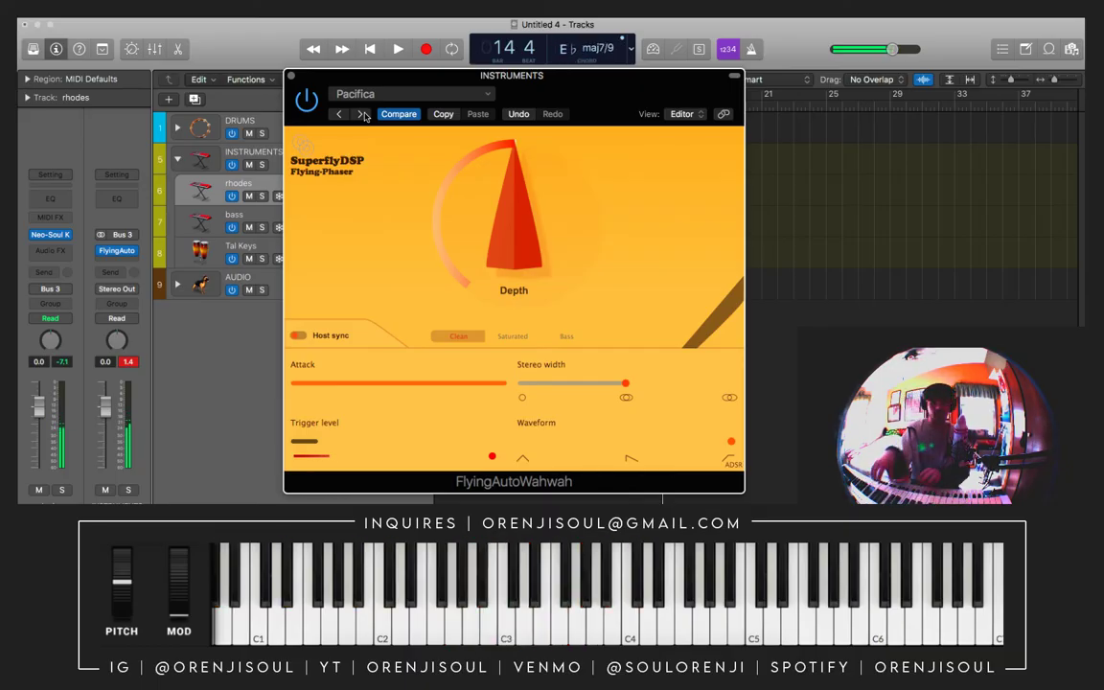
- Load the LetmeRide preset and set its Stereo width to the middle position
left_click(361, 114)
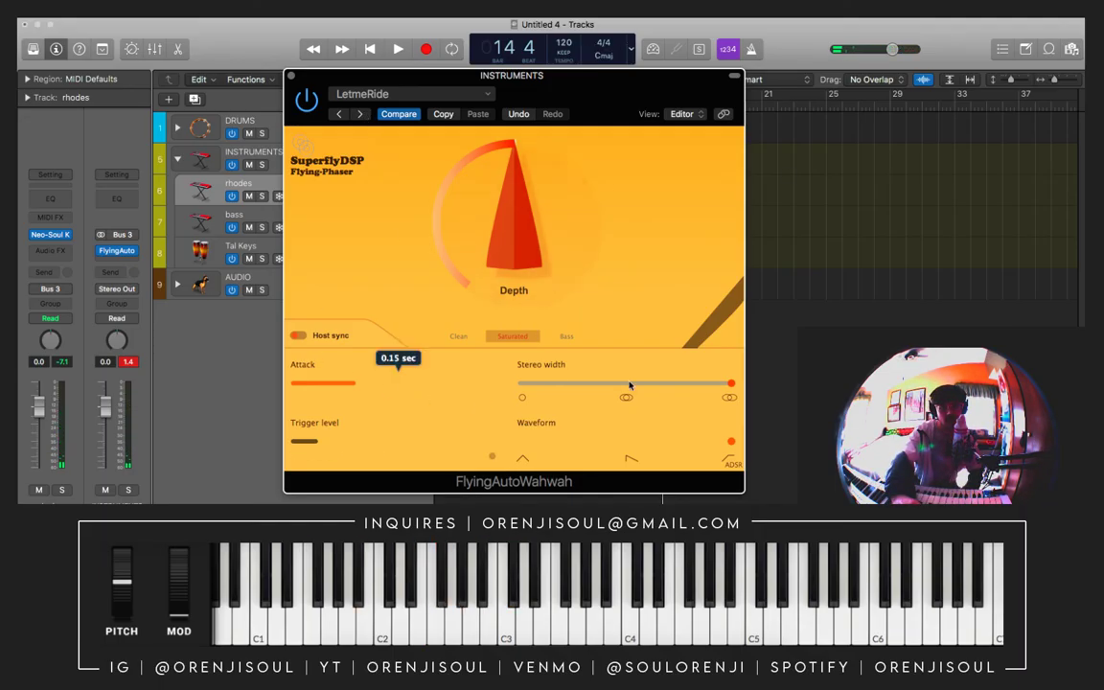
left_click_drag(630, 384, 733, 387)
mouse_move(626, 399)
left_mouse_down()
mouse_move(591, 395)
mouse_move(626, 414)
left_mouse_up()
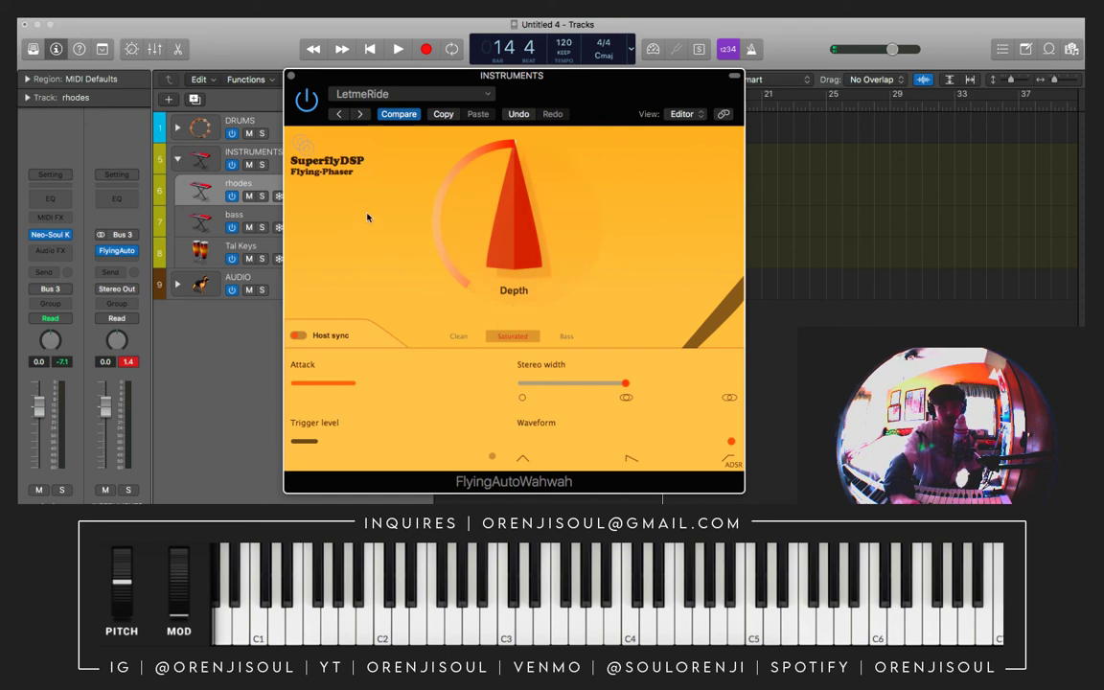
left_click(133, 251)
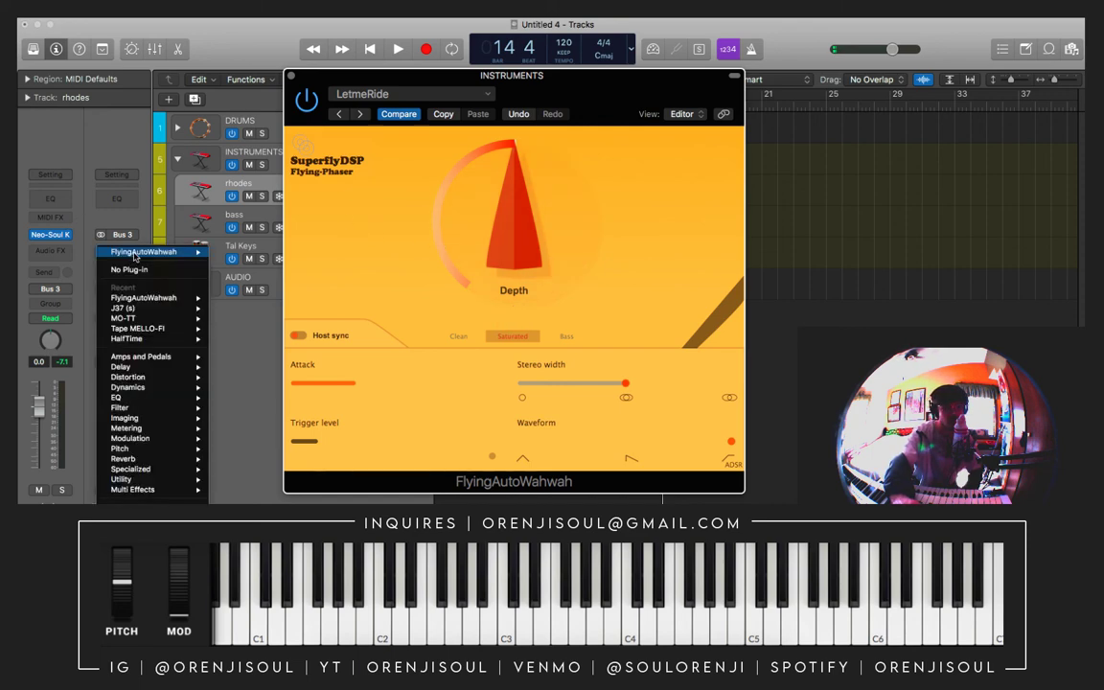
mouse_move(184, 256)
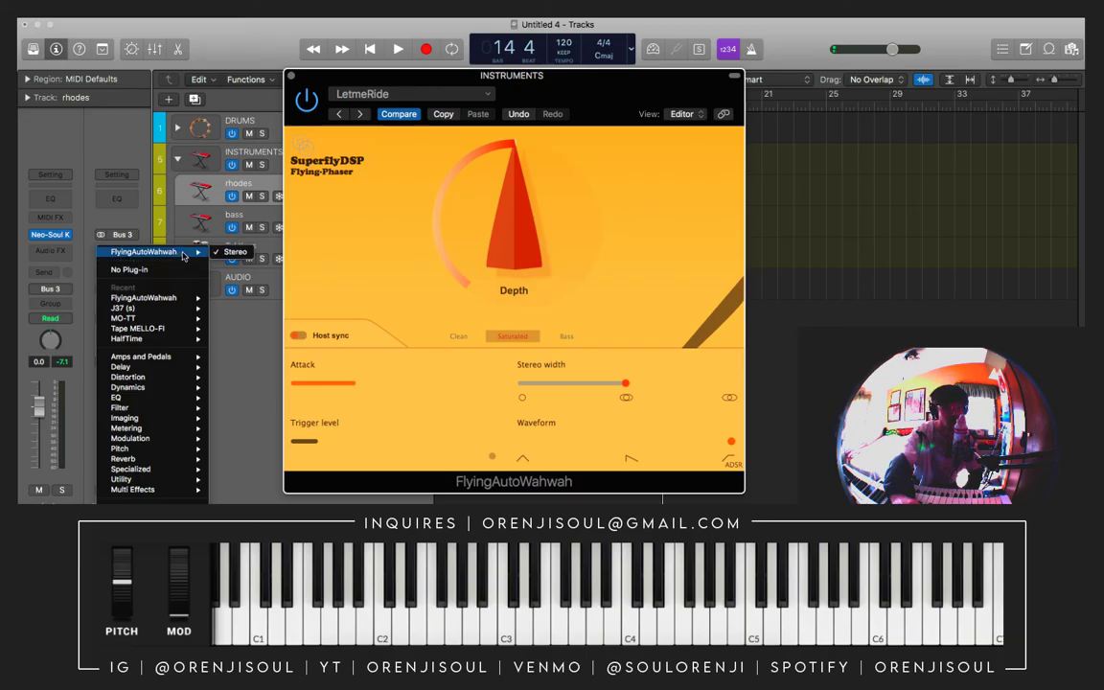
left_click(338, 254)
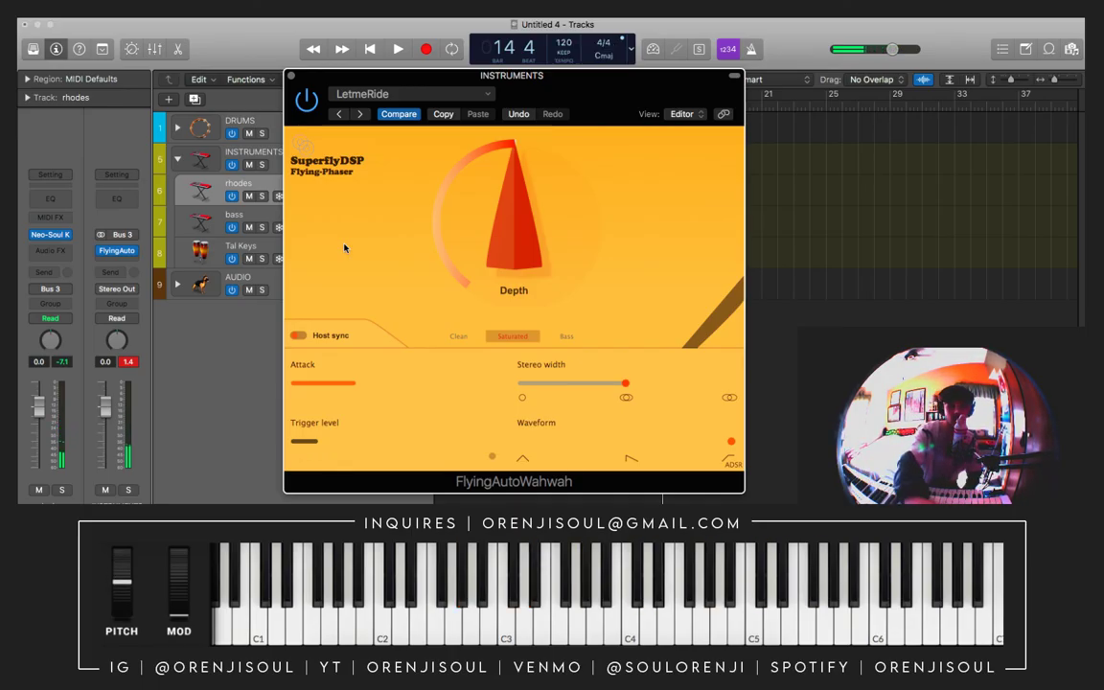
left_click_drag(522, 87, 646, 83)
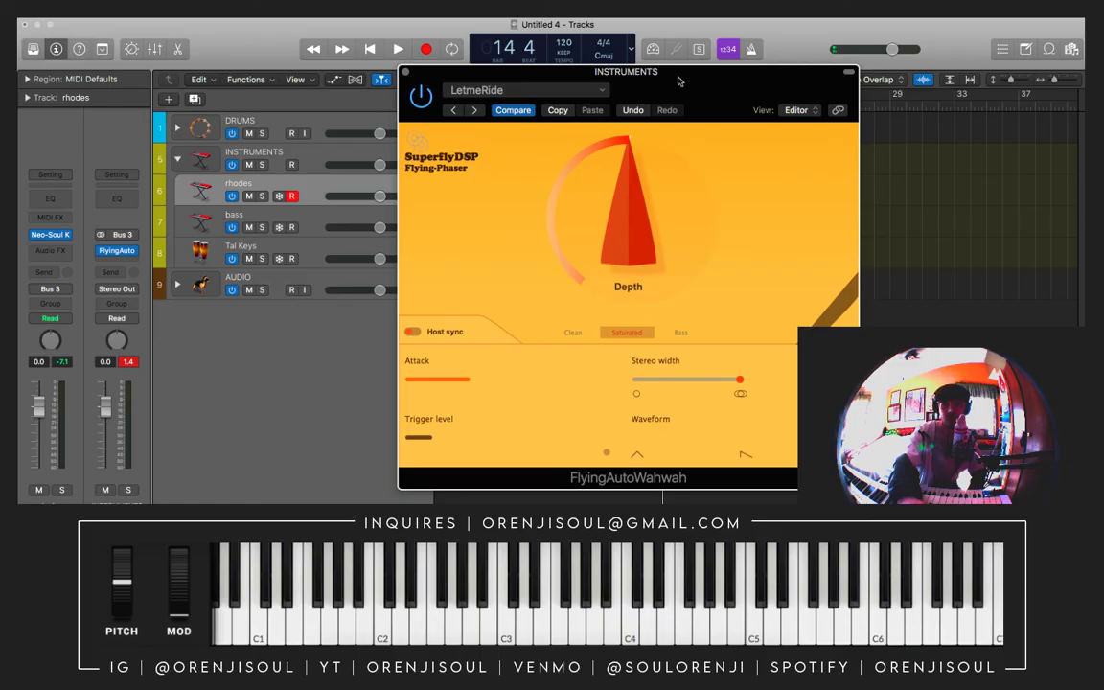
left_click_drag(677, 81, 532, 63)
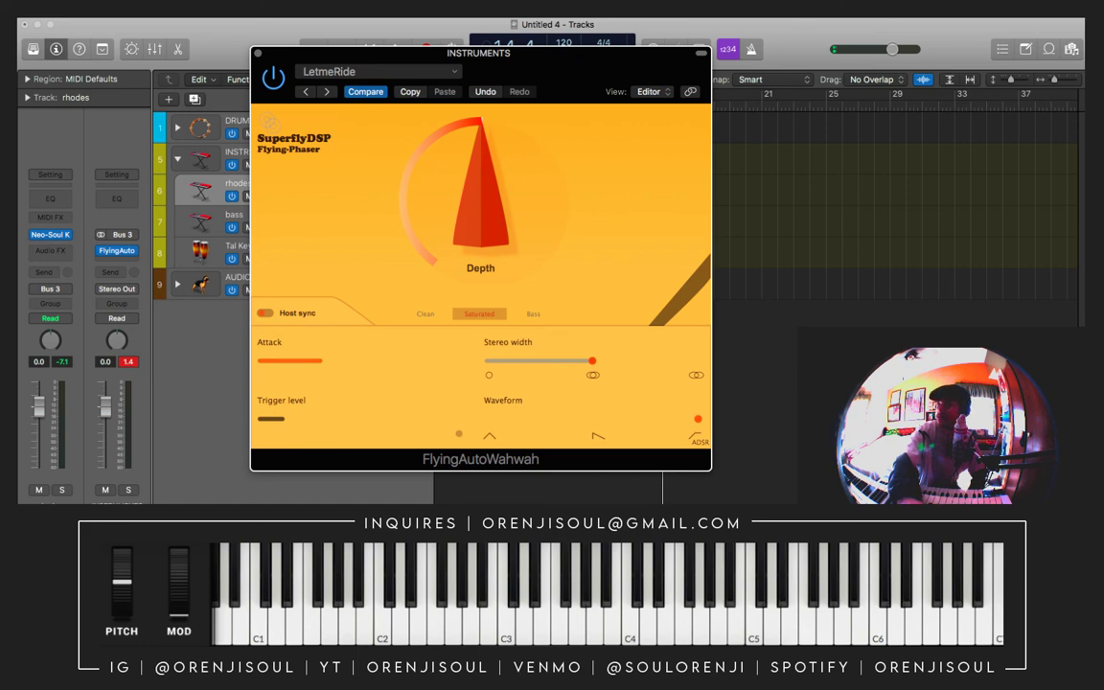